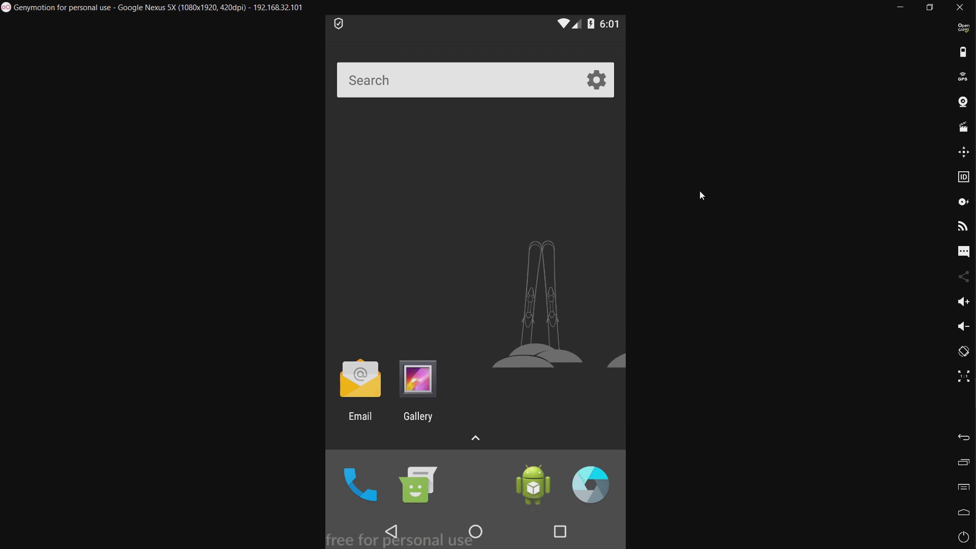
Step: Open Kaspersky Internet Security from the installed apps and expand its full list of features
{"action": "left_click_drag", "start_coordinate": [477, 478], "coordinate": [452, 133]}
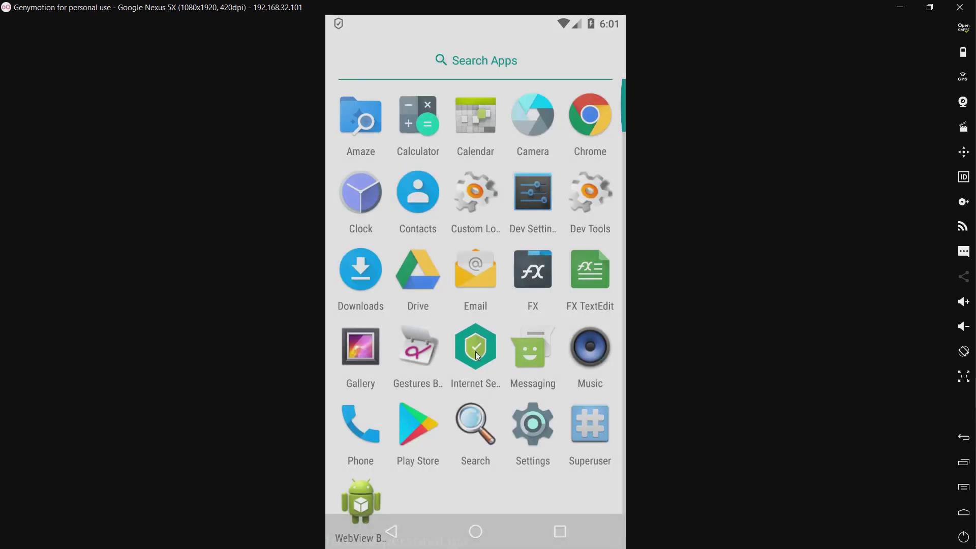
{"action": "left_click", "coordinate": [475, 352]}
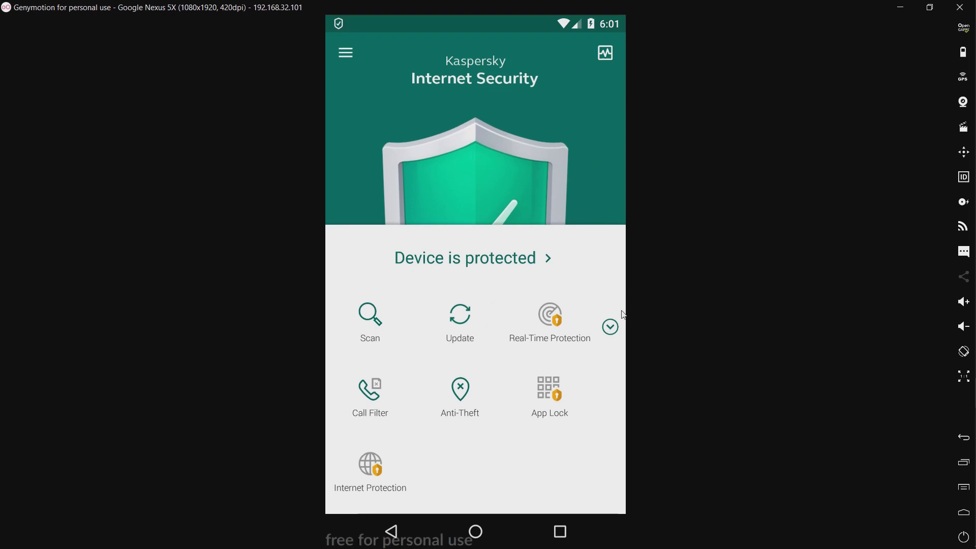
{"action": "left_click", "coordinate": [612, 327]}
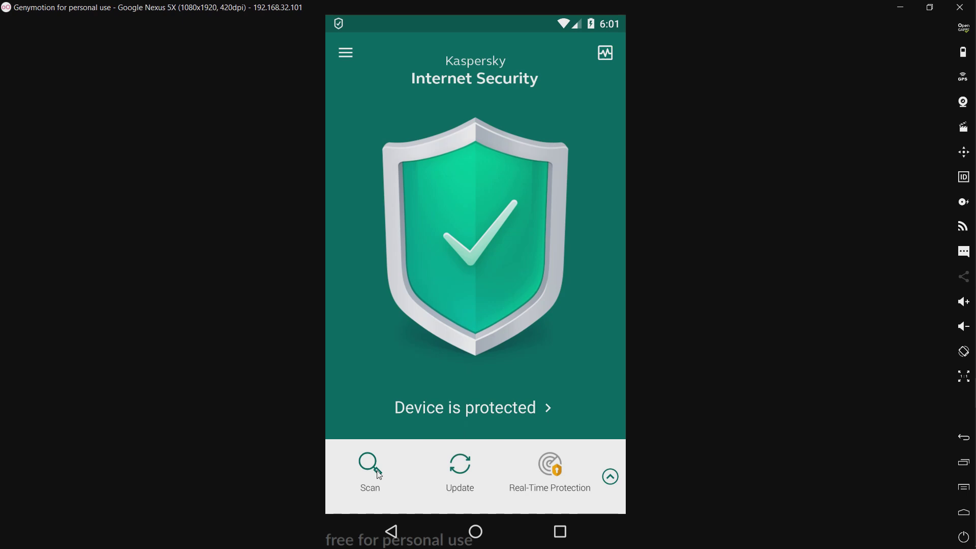
{"action": "left_click", "coordinate": [611, 478]}
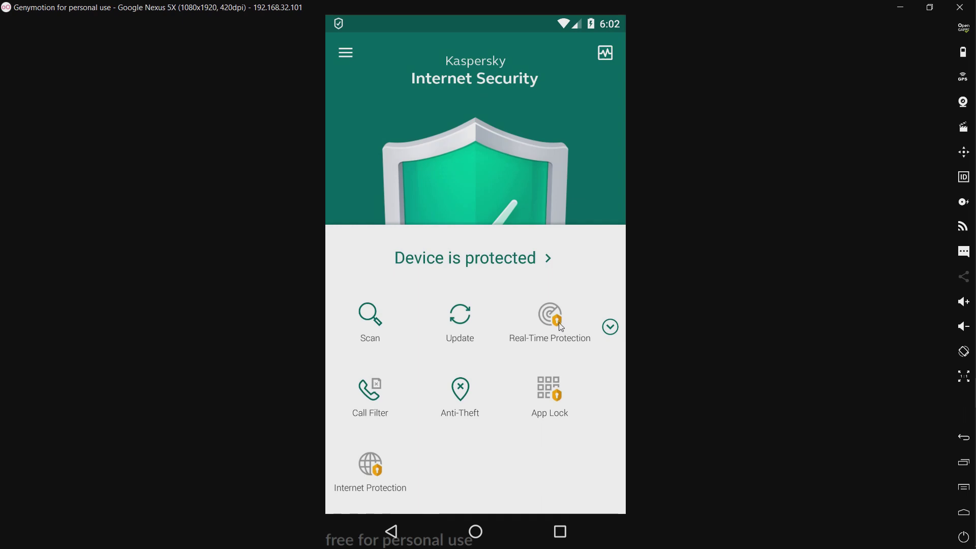
Step: View the introduction screens of Call Filter and Anti-Theft without setting them up, returning to the feature list
{"action": "left_click", "coordinate": [370, 402]}
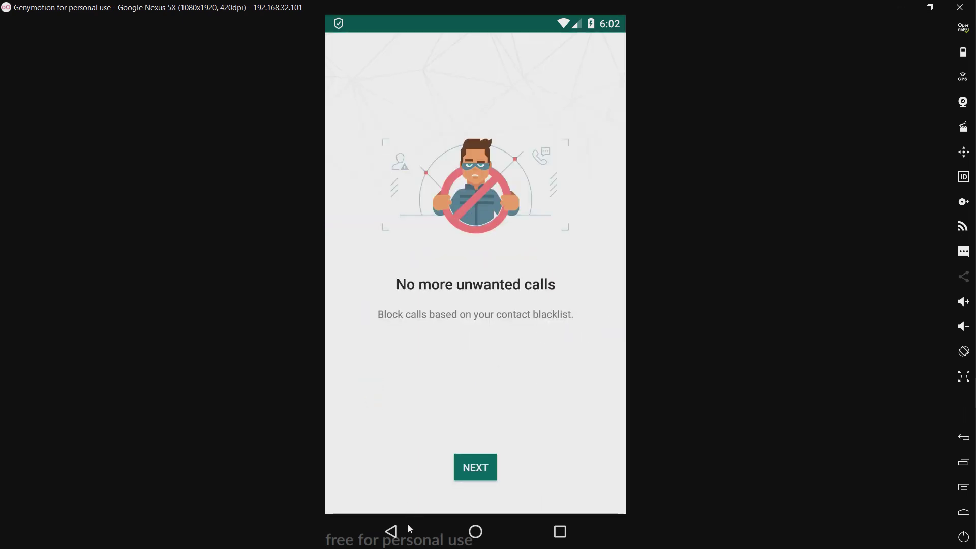
{"action": "left_click", "coordinate": [395, 533]}
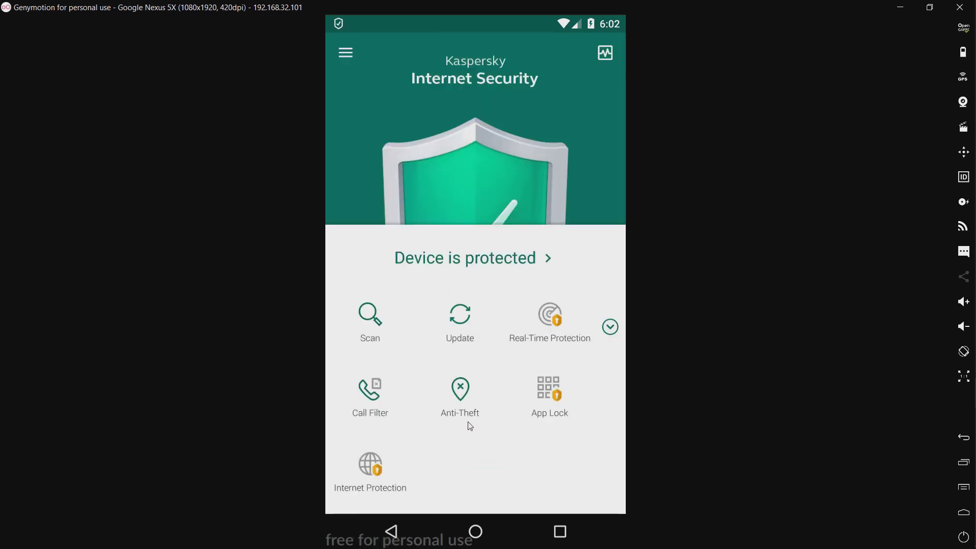
{"action": "left_click", "coordinate": [468, 415]}
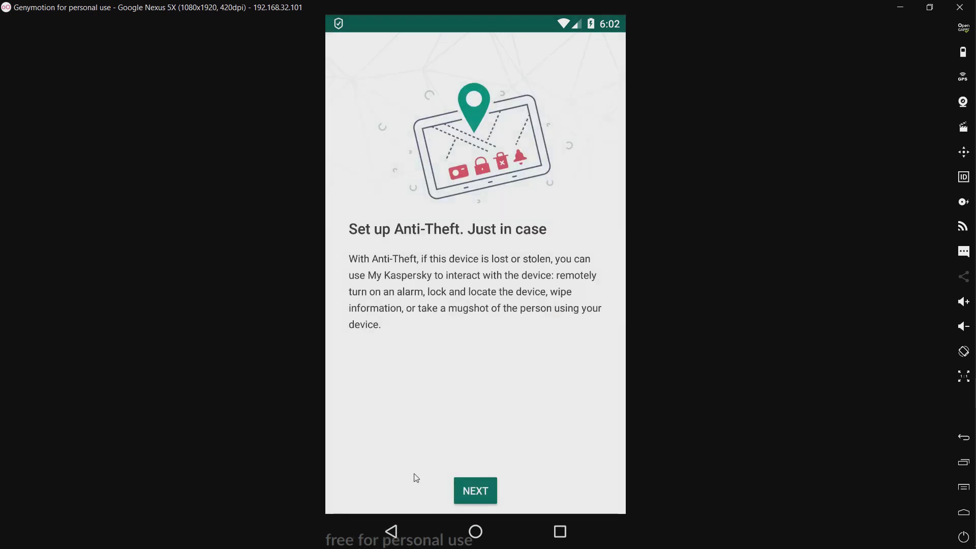
{"action": "left_click", "coordinate": [393, 534]}
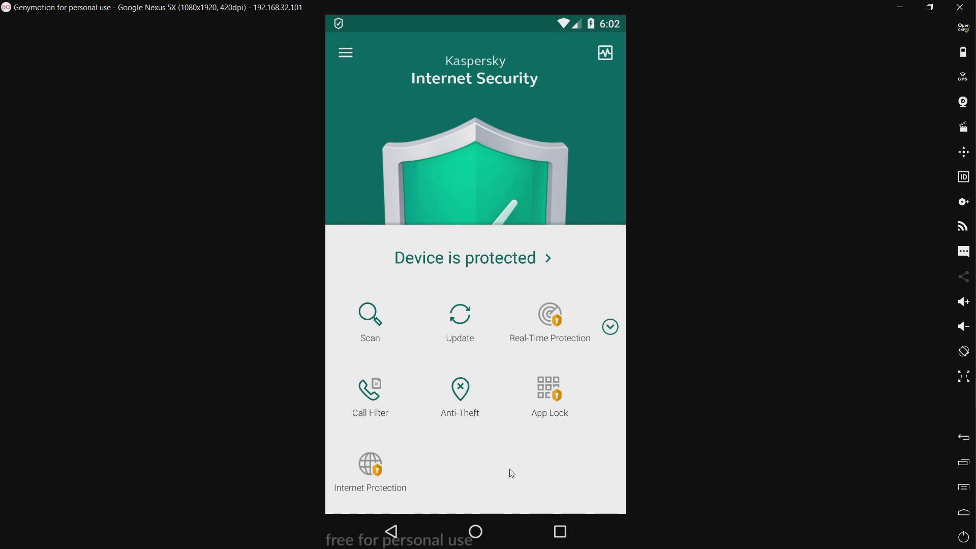
Step: View the premium offers for App Lock and Internet Protection, then dismiss the purchase screen
{"action": "left_click", "coordinate": [552, 395]}
{"action": "left_click", "coordinate": [364, 486]}
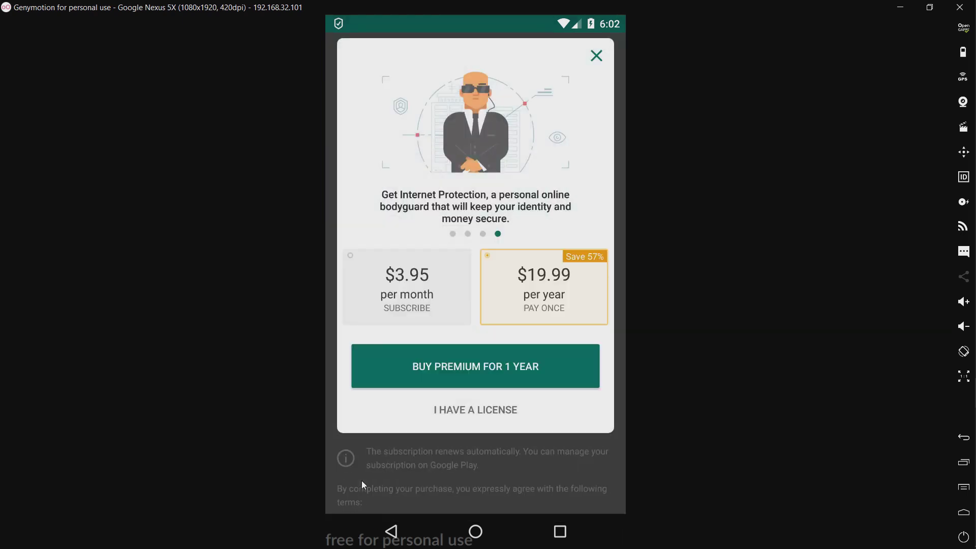
{"action": "left_click", "coordinate": [398, 535]}
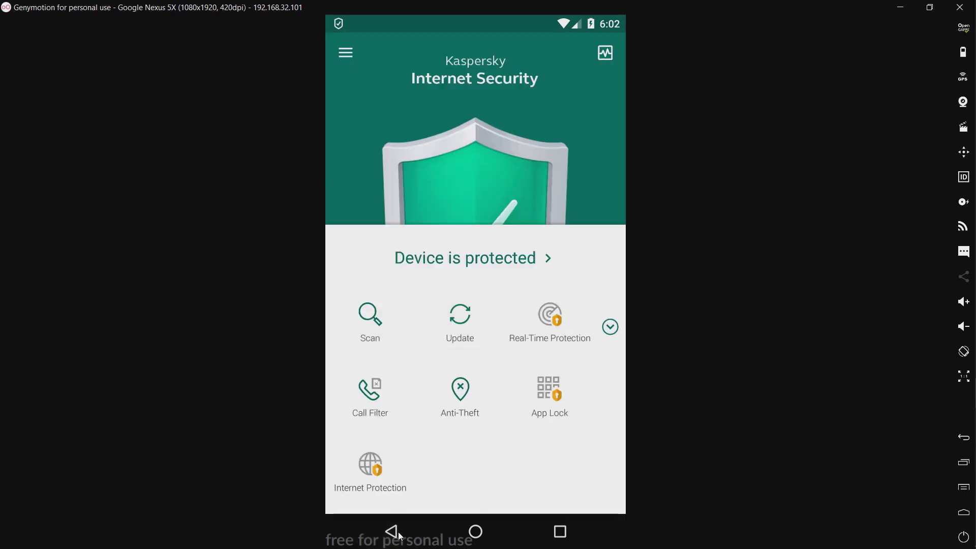
Step: Reopen Kaspersky Internet Security and look through its whole navigation menu, including the other apps listed
{"action": "left_click", "coordinate": [397, 534]}
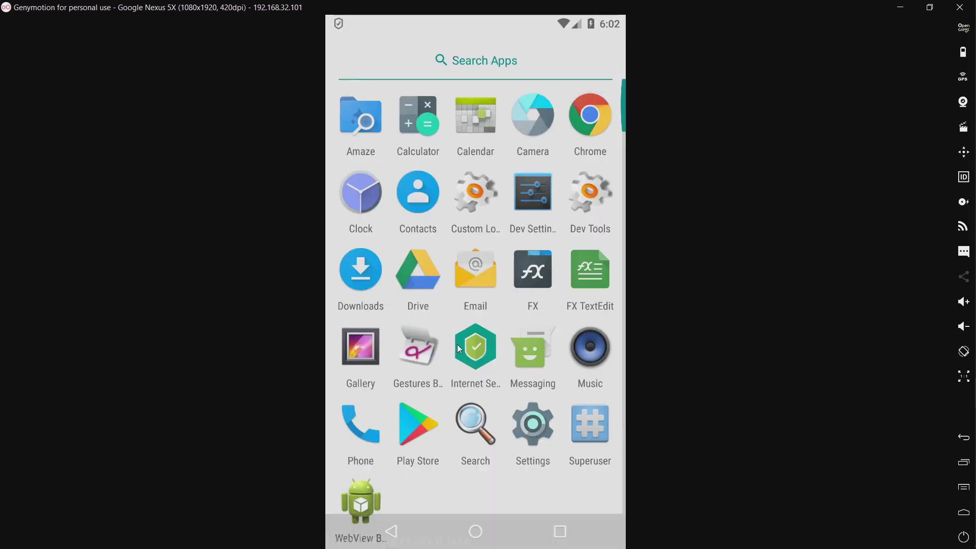
{"action": "left_click", "coordinate": [476, 350]}
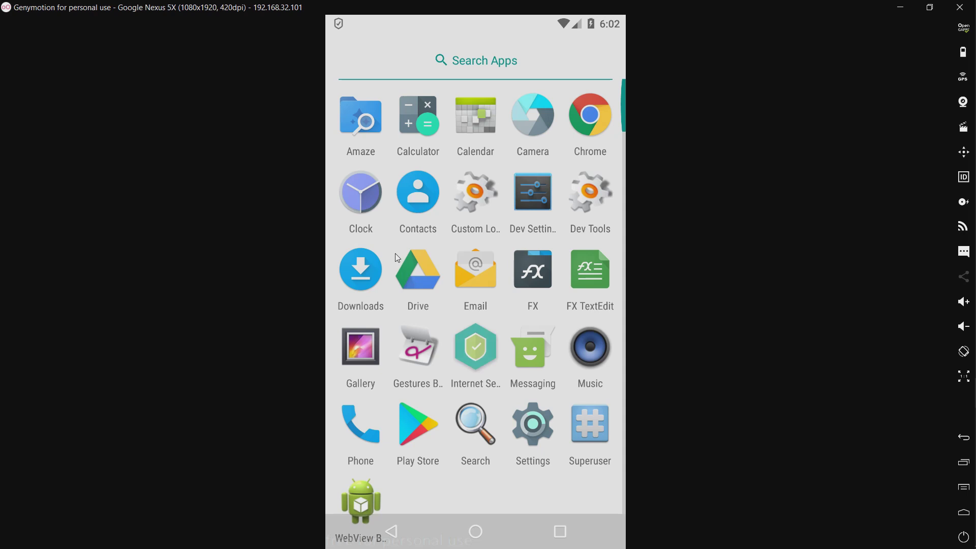
{"action": "left_click", "coordinate": [347, 56]}
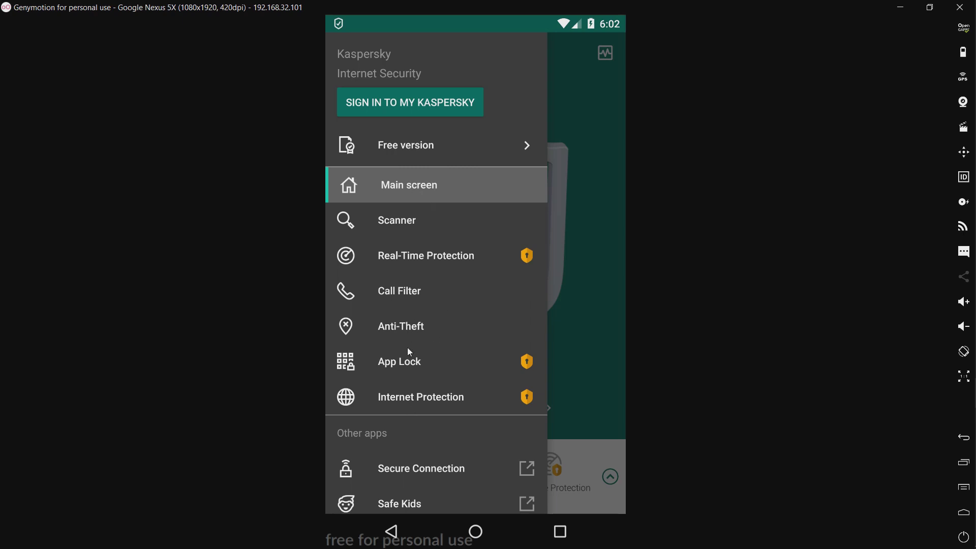
{"action": "scroll", "coordinate": [409, 351], "scroll_direction": "down", "scroll_amount": 2}
{"action": "scroll", "coordinate": [408, 347], "scroll_direction": "down", "scroll_amount": 3}
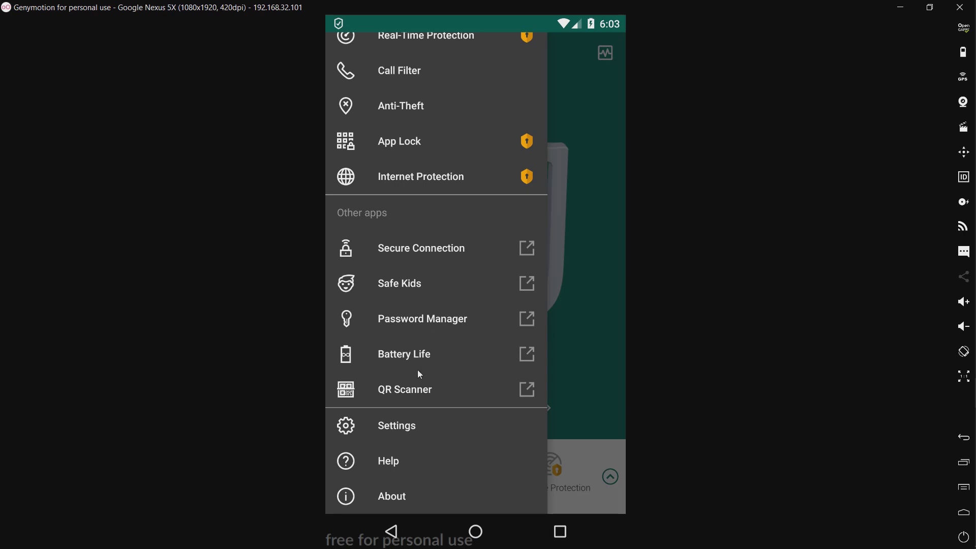
Step: Review the Kaspersky settings, including the Reports and Watch entries, and return to the main screen
{"action": "left_click", "coordinate": [397, 427]}
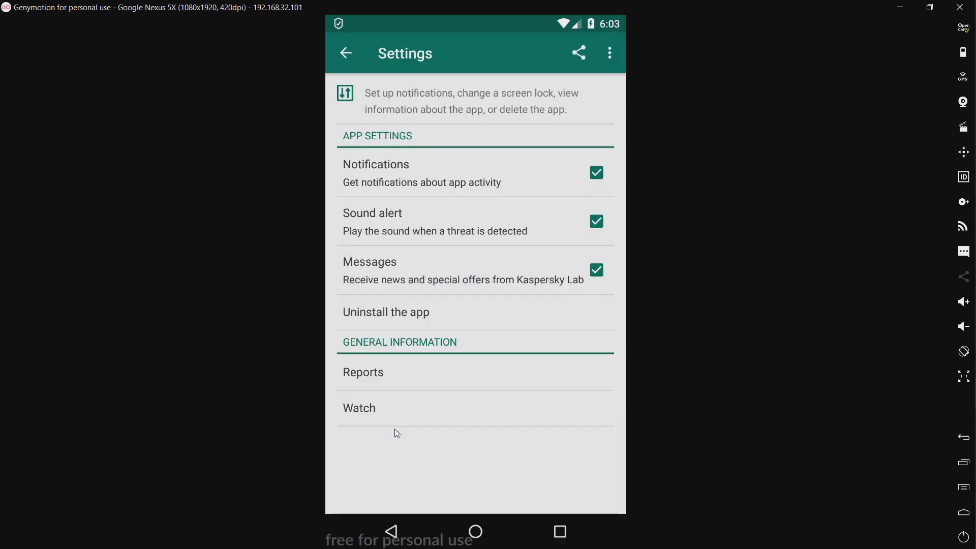
{"action": "left_click", "coordinate": [397, 383]}
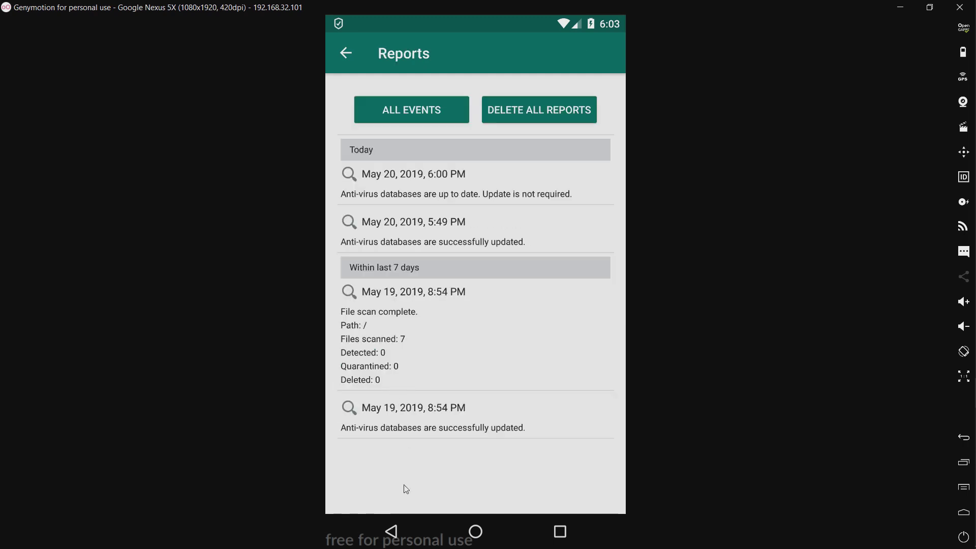
{"action": "left_click", "coordinate": [403, 532]}
{"action": "left_click", "coordinate": [396, 418]}
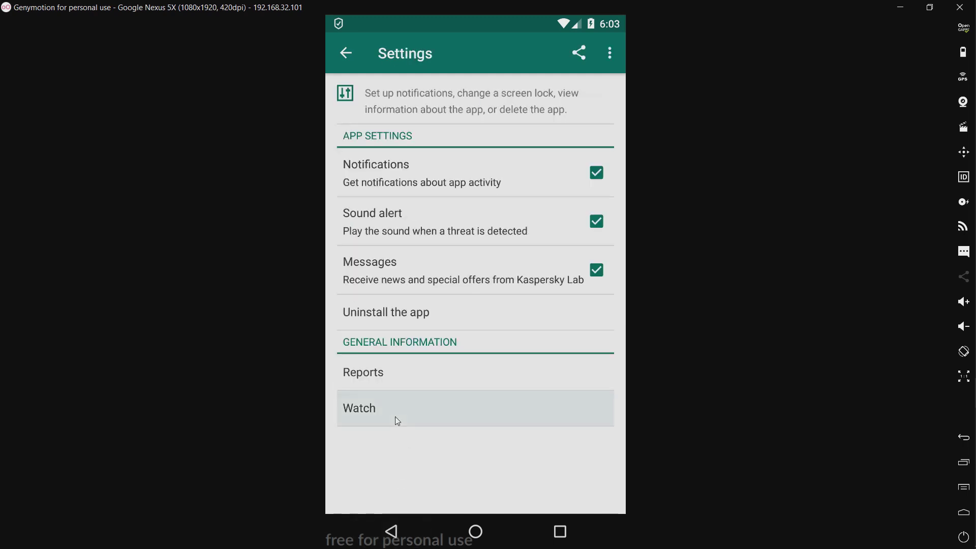
{"action": "left_click", "coordinate": [393, 533]}
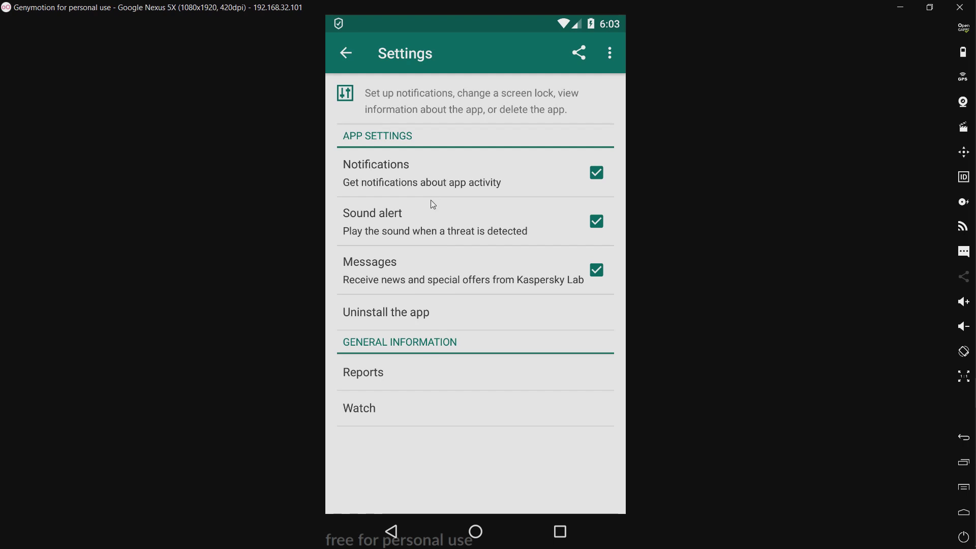
{"action": "left_click", "coordinate": [398, 534]}
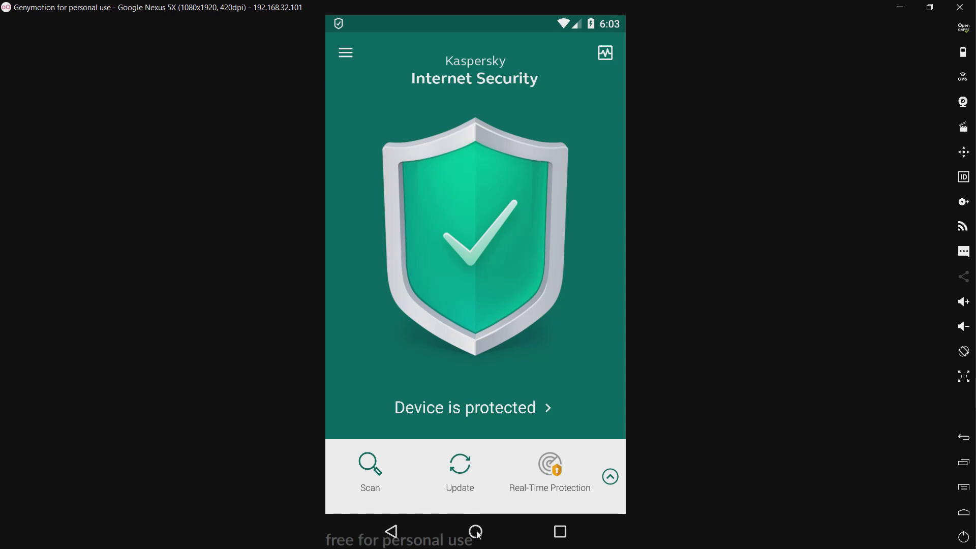
Step: Switch to the FX file manager and open the Android Malware folder in Main Storage
{"action": "left_click", "coordinate": [477, 533]}
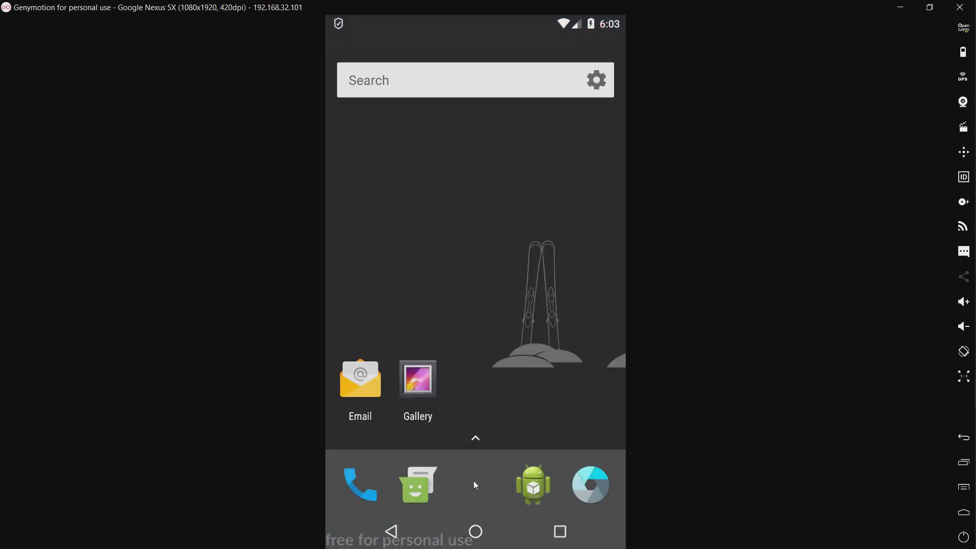
{"action": "left_click_drag", "start_coordinate": [474, 485], "coordinate": [493, 127]}
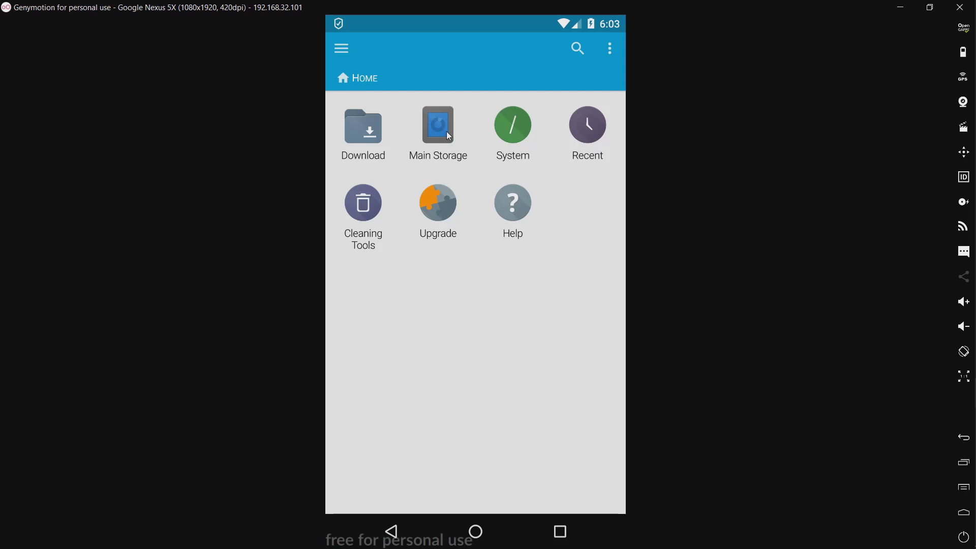
{"action": "left_click", "coordinate": [447, 131]}
{"action": "left_click", "coordinate": [509, 176]}
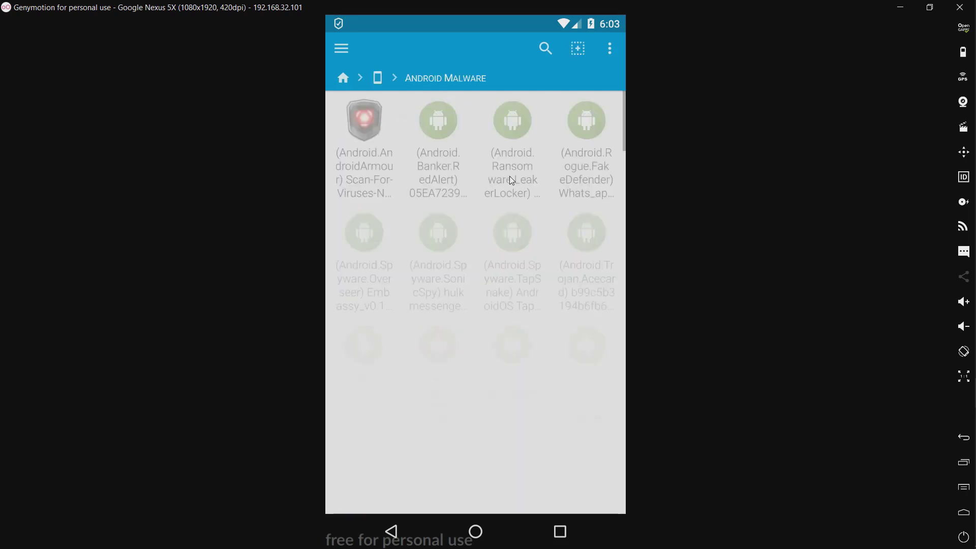
Step: Check the Android Malware folder's total size and file count in its usage details, then return to the folder
{"action": "left_click", "coordinate": [608, 50]}
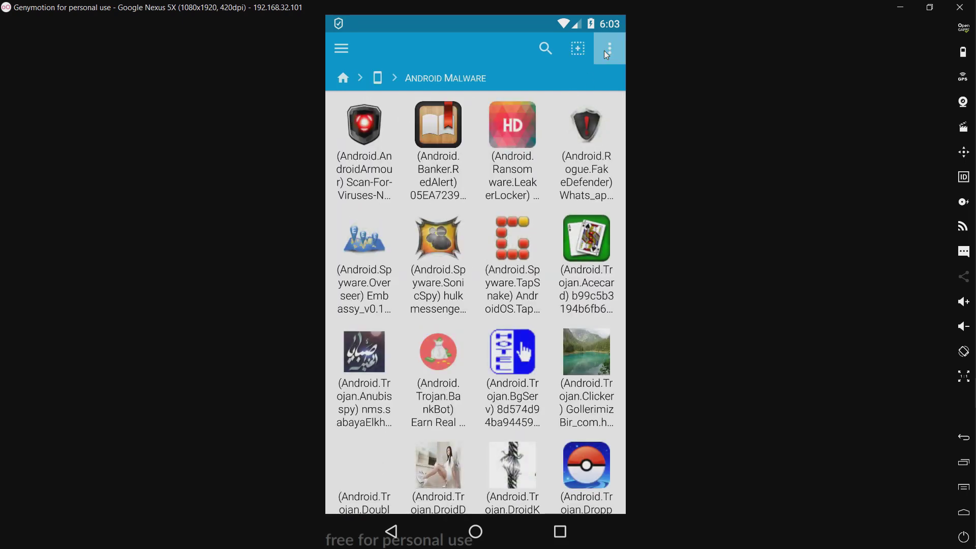
{"action": "left_click", "coordinate": [585, 69]}
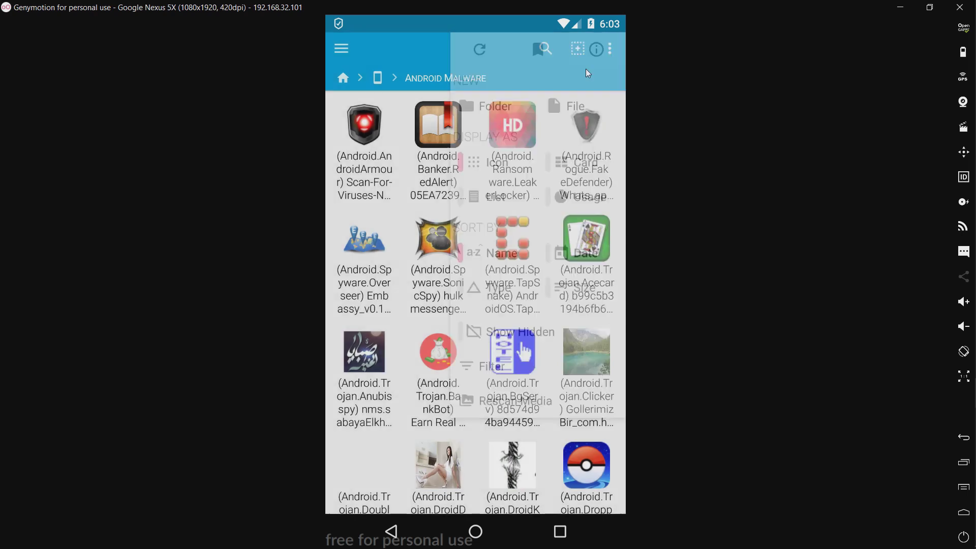
{"action": "left_click", "coordinate": [596, 49]}
{"action": "left_click_drag", "start_coordinate": [562, 257], "coordinate": [324, 272]}
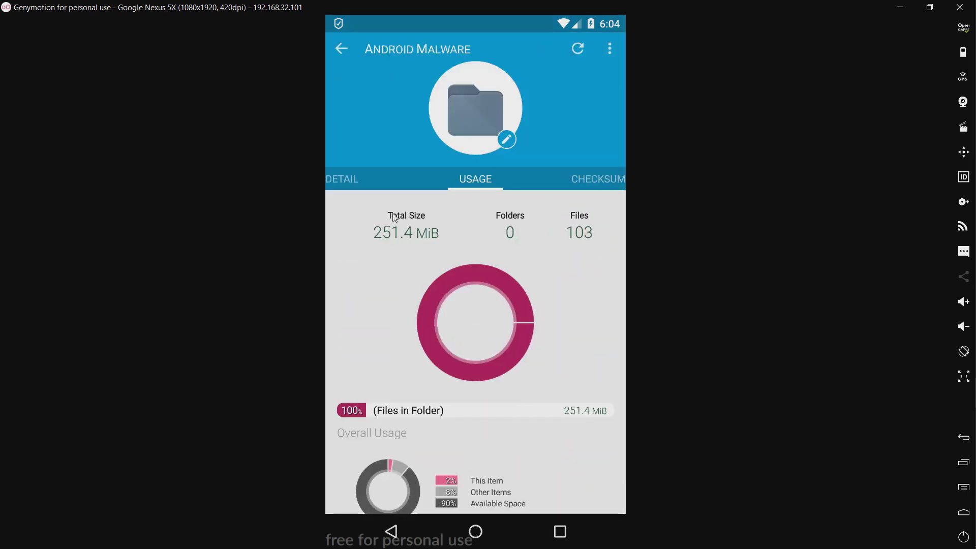
{"action": "left_click", "coordinate": [339, 48]}
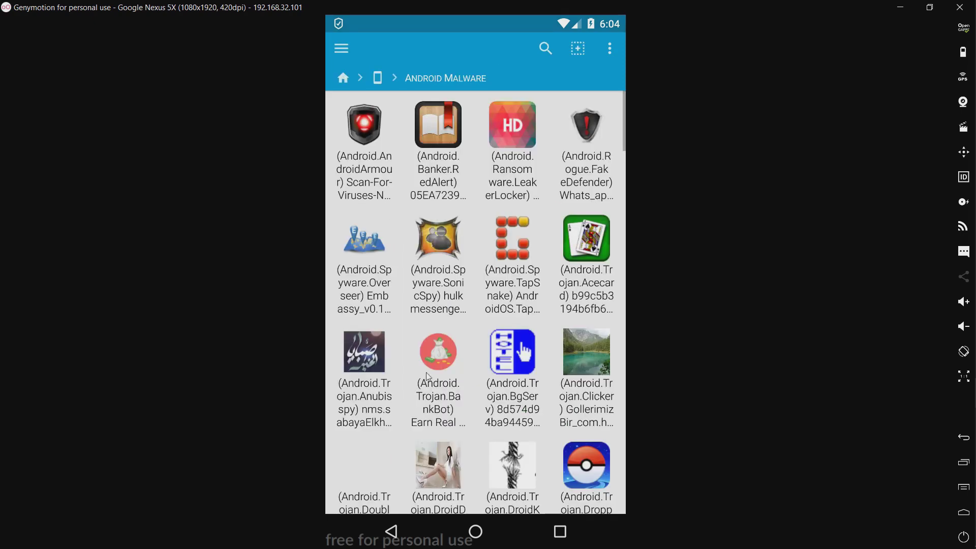
Step: Switch to Kaspersky Internet Security and run a full scan of the entire device
{"action": "left_click", "coordinate": [476, 531]}
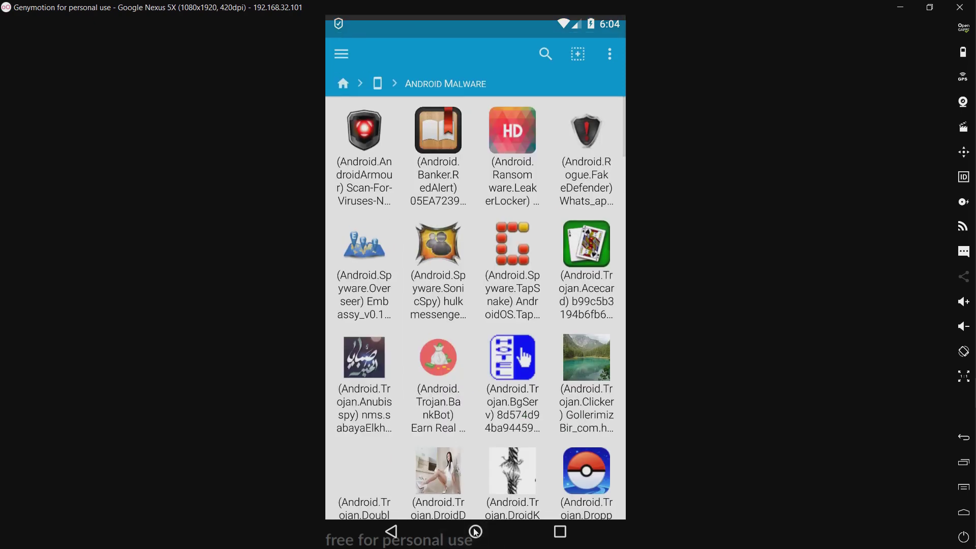
{"action": "left_click_drag", "start_coordinate": [485, 186], "coordinate": [516, 108]}
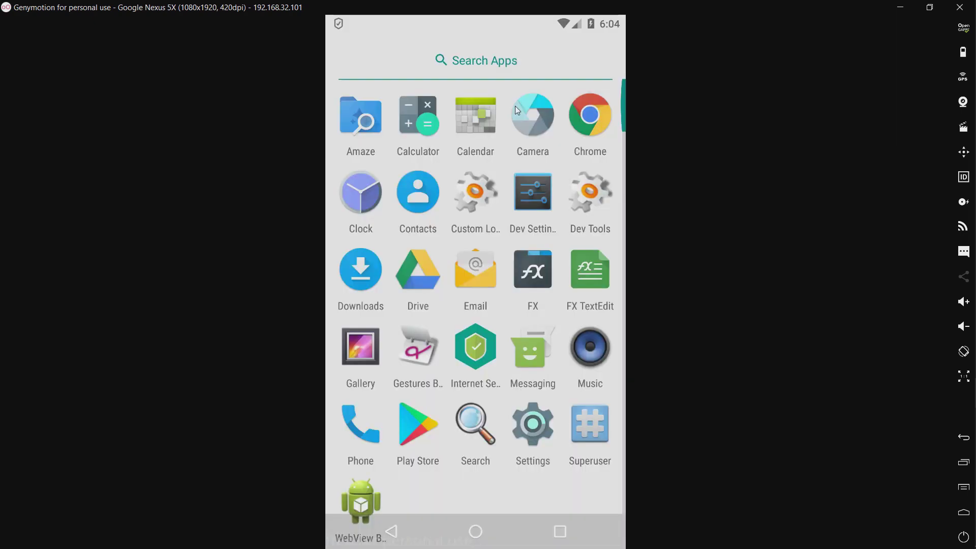
{"action": "left_click", "coordinate": [485, 350]}
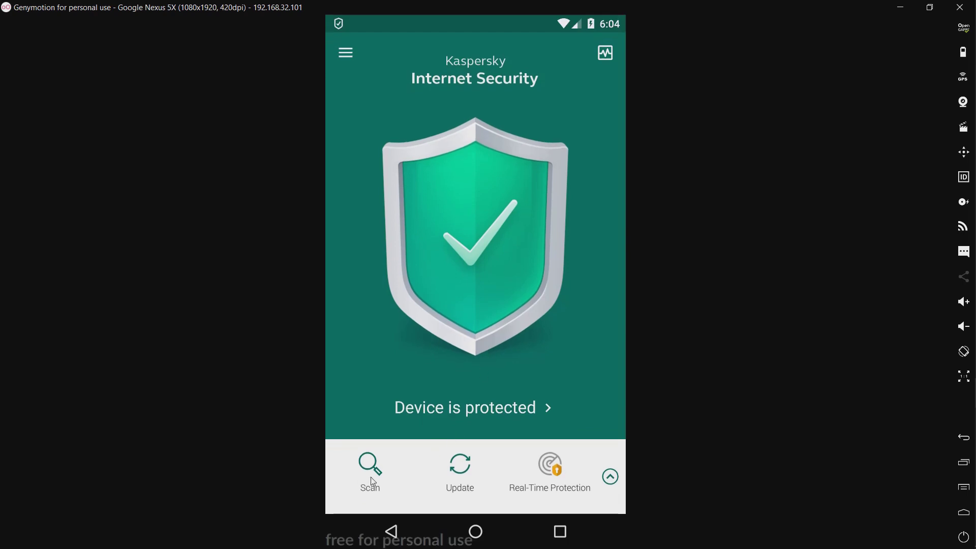
{"action": "left_click", "coordinate": [375, 479]}
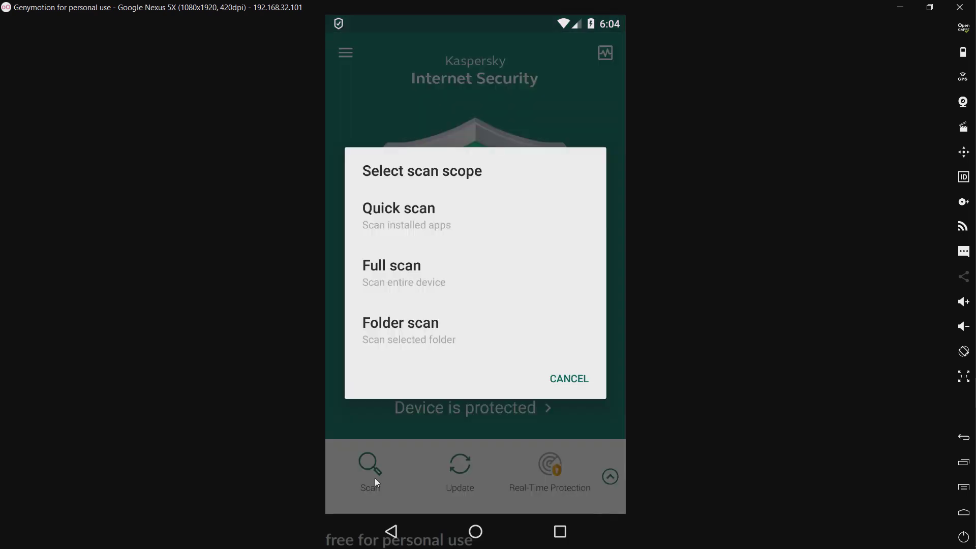
{"action": "left_click", "coordinate": [409, 272]}
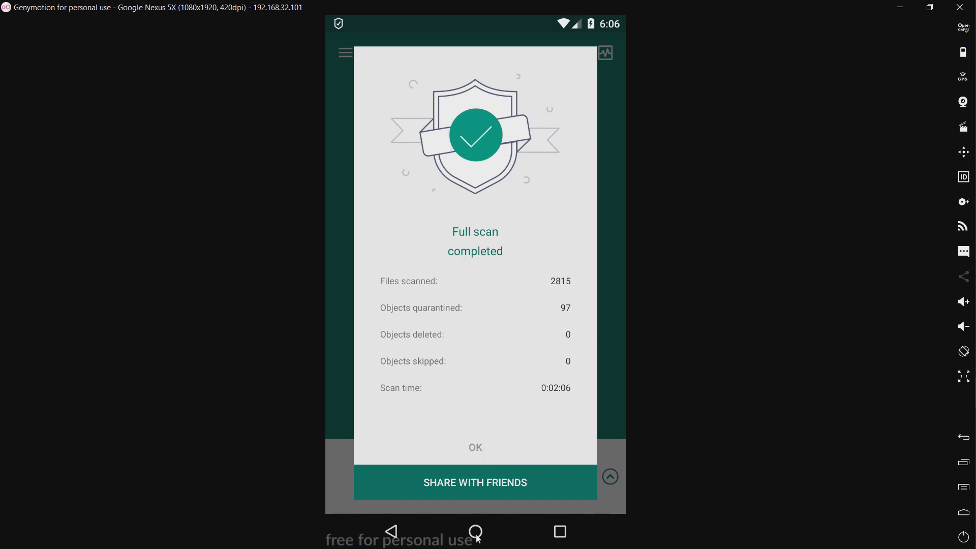
Step: Leave the full scan results and bring up the list of installed apps
{"action": "left_click", "coordinate": [477, 532]}
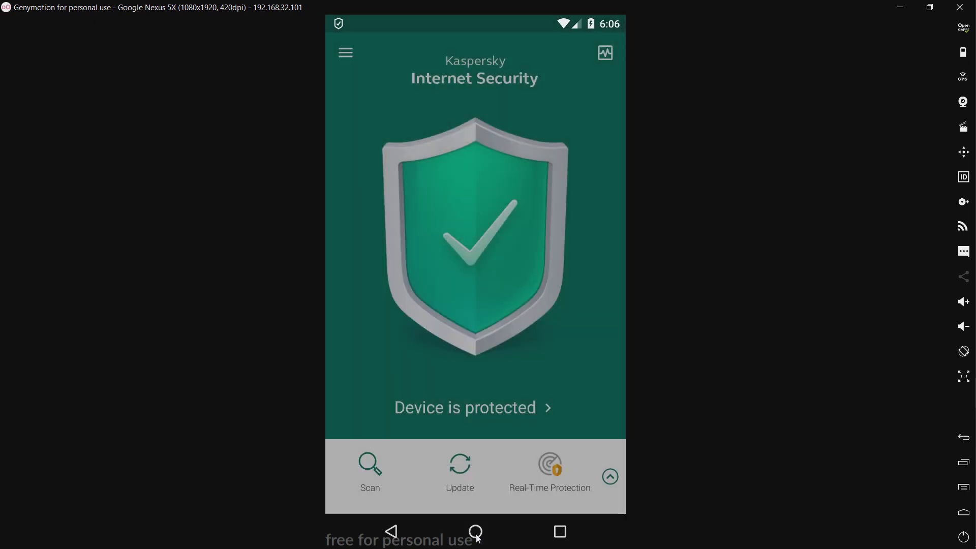
{"action": "left_click_drag", "start_coordinate": [473, 486], "coordinate": [492, 83]}
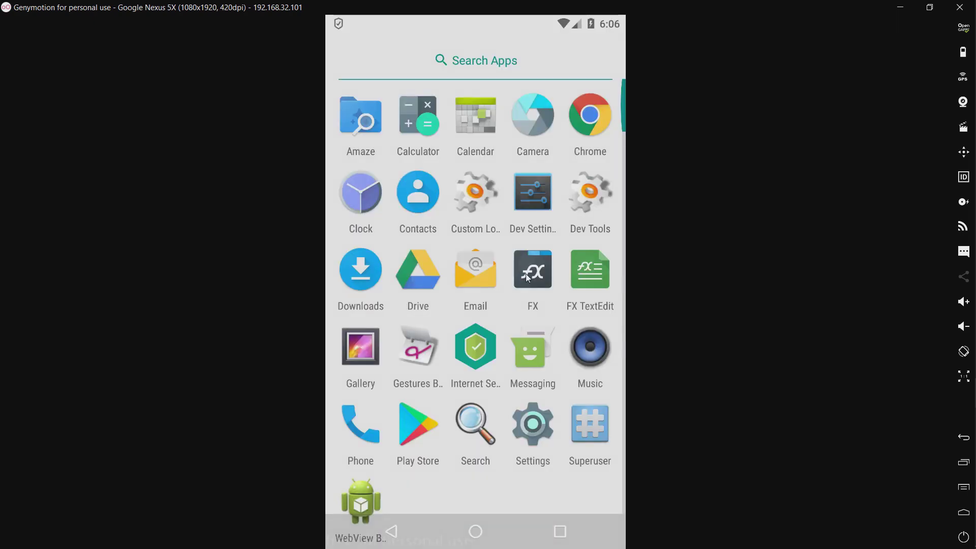